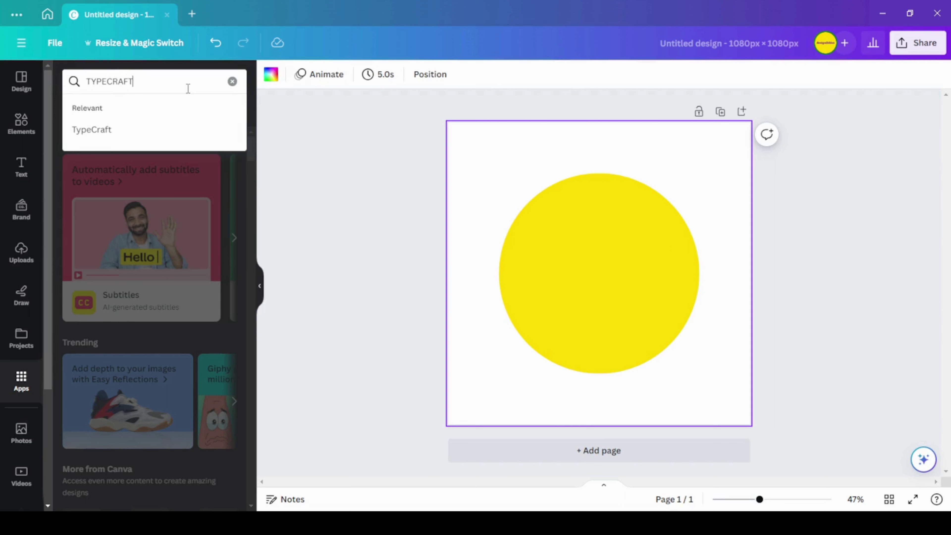
# Find and open the TypeCraft app, and replace its sample text with WARP.
pyautogui.press('Return')
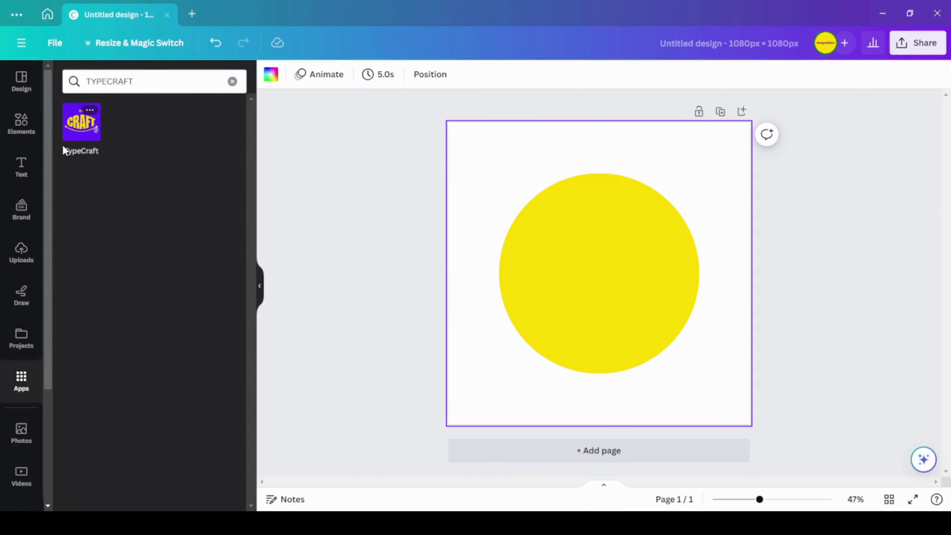
pyautogui.click(80, 135)
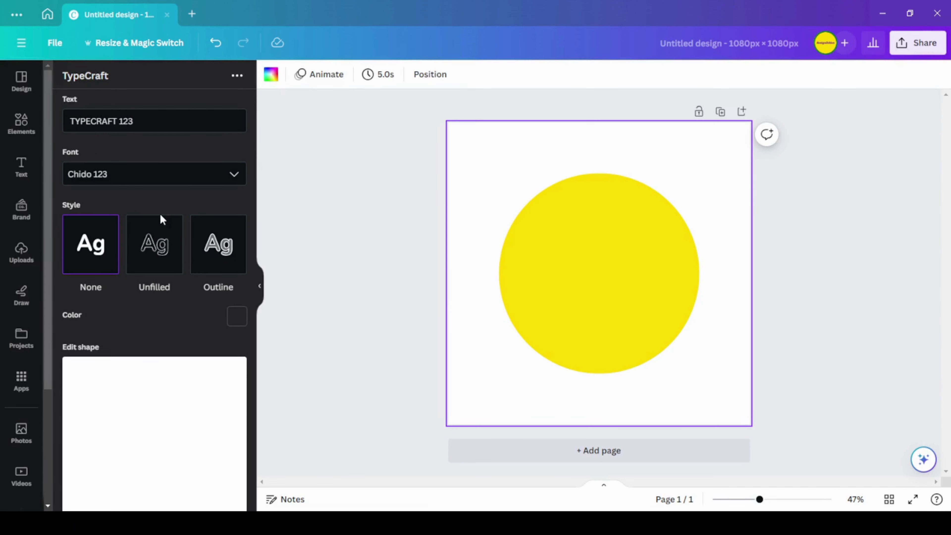
pyautogui.moveTo(159, 114); pyautogui.dragTo(51, 118)
pyautogui.write('WARP')
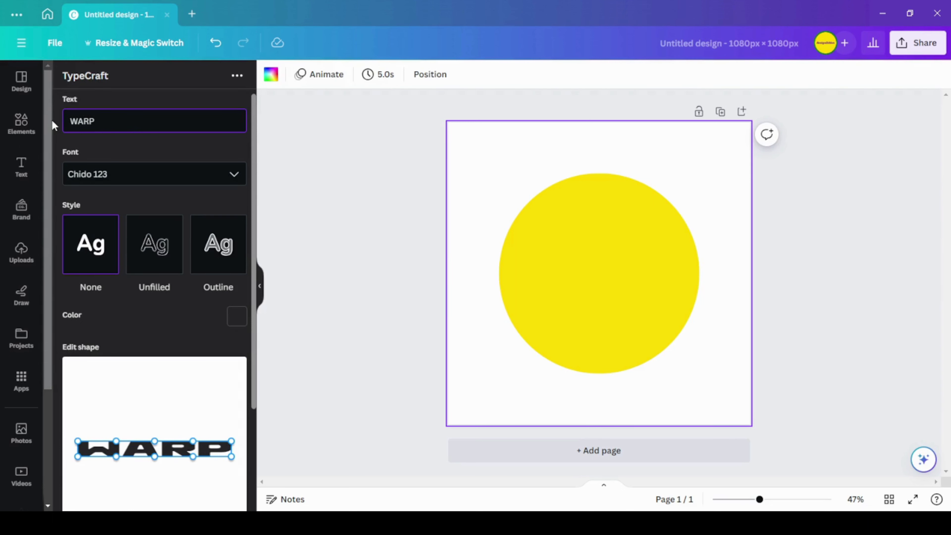
# Set the TypeCraft text's font to Anton Regular 123.
pyautogui.click(108, 174)
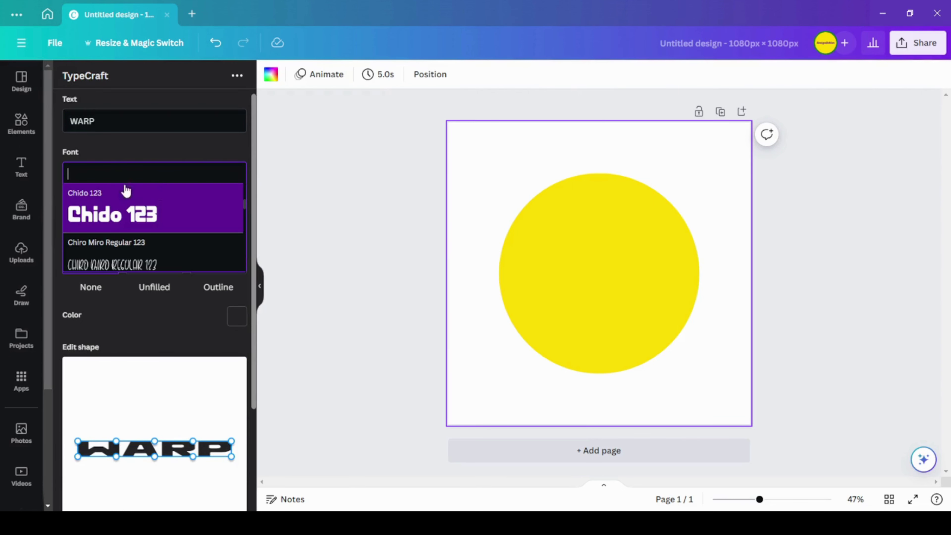
pyautogui.write('ANTON')
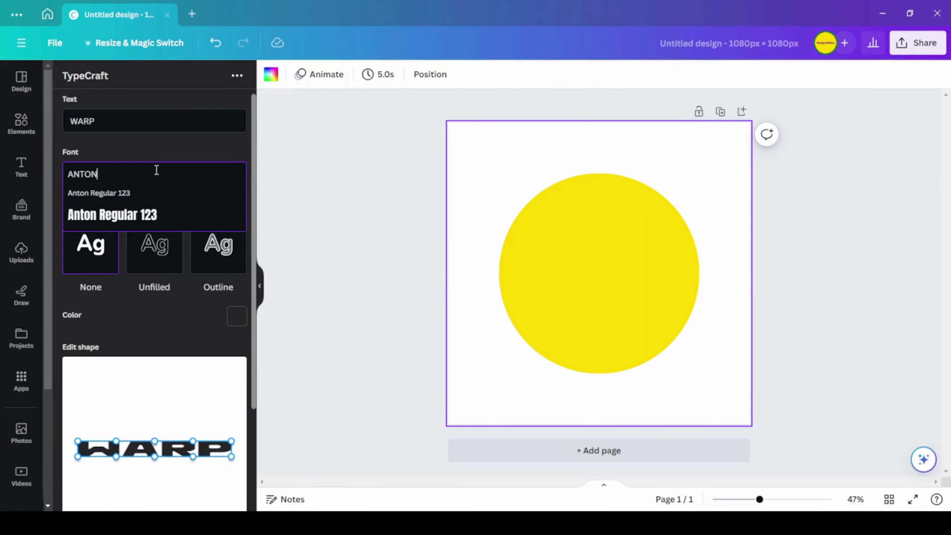
pyautogui.click(167, 224)
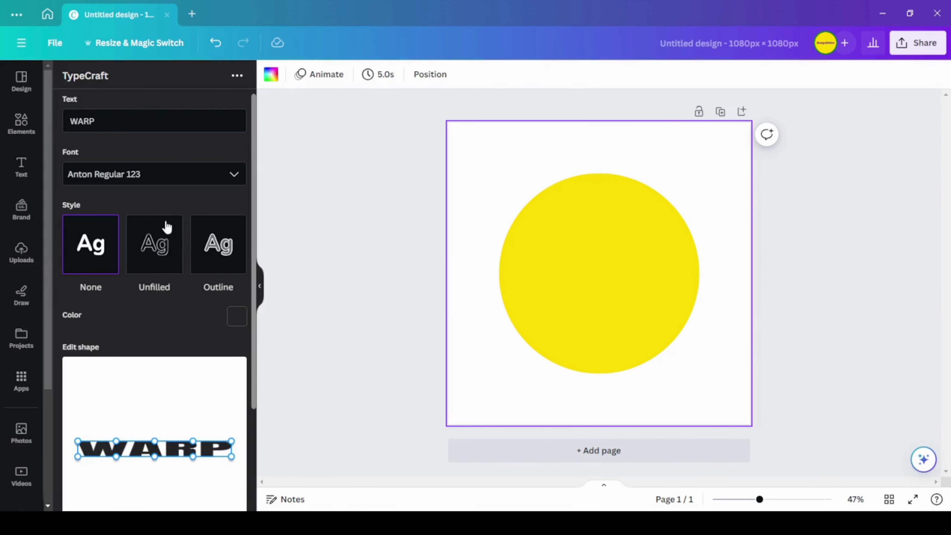
# Change the TypeCraft text colour to a slightly darker near-black.
pyautogui.scroll(-2, 178, 276)
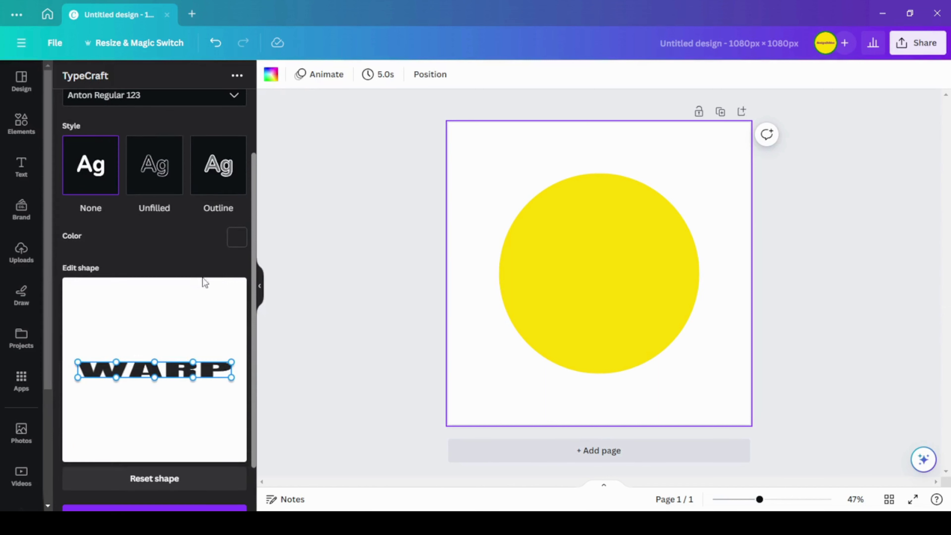
pyautogui.click(232, 237)
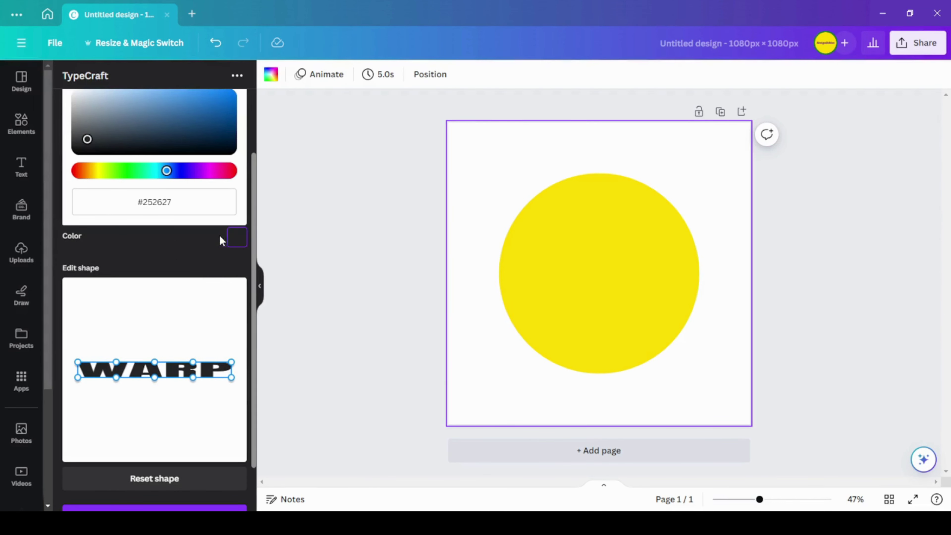
pyautogui.moveTo(87, 141); pyautogui.dragTo(84, 142)
pyautogui.click(147, 238)
# Add the WARP text to the design and enlarge it to span the full width of the yellow circle.
pyautogui.scroll(-1, 170, 319)
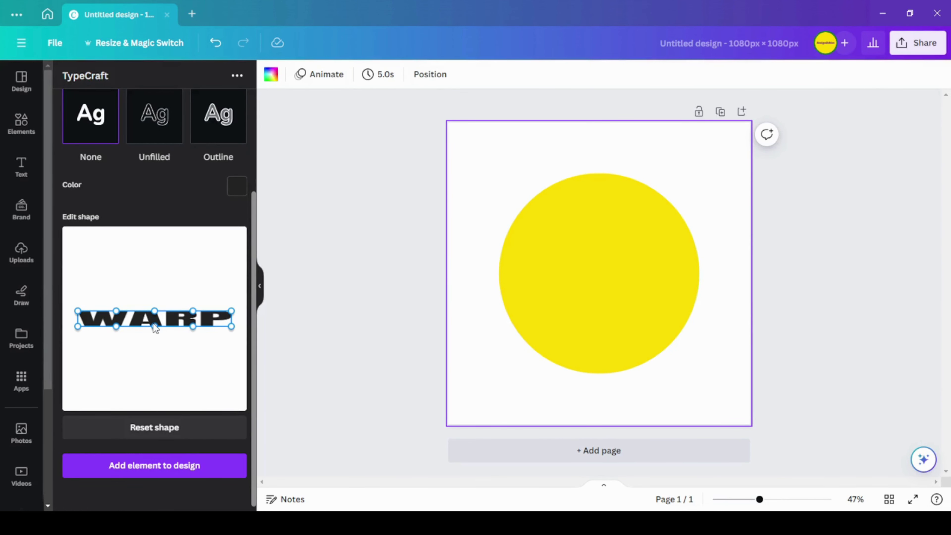
pyautogui.click(168, 472)
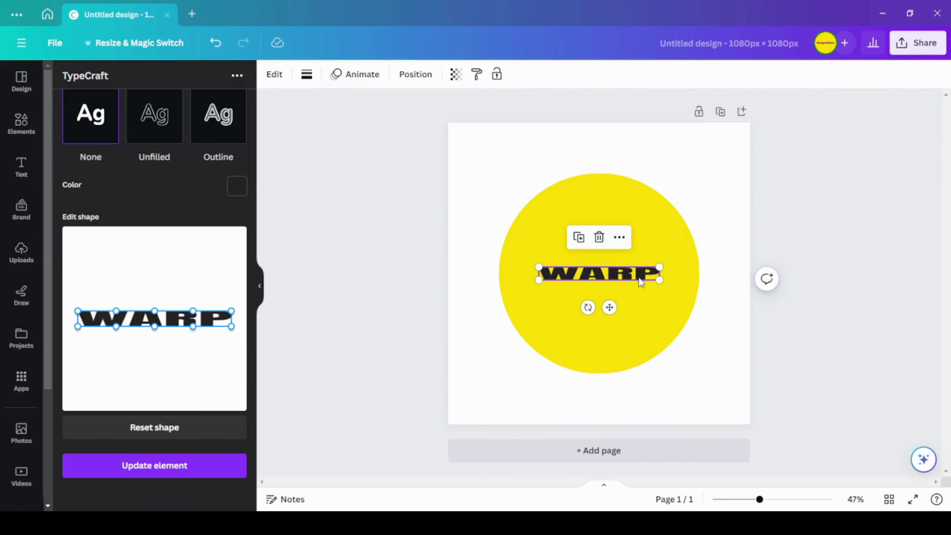
pyautogui.moveTo(659, 273); pyautogui.dragTo(626, 276)
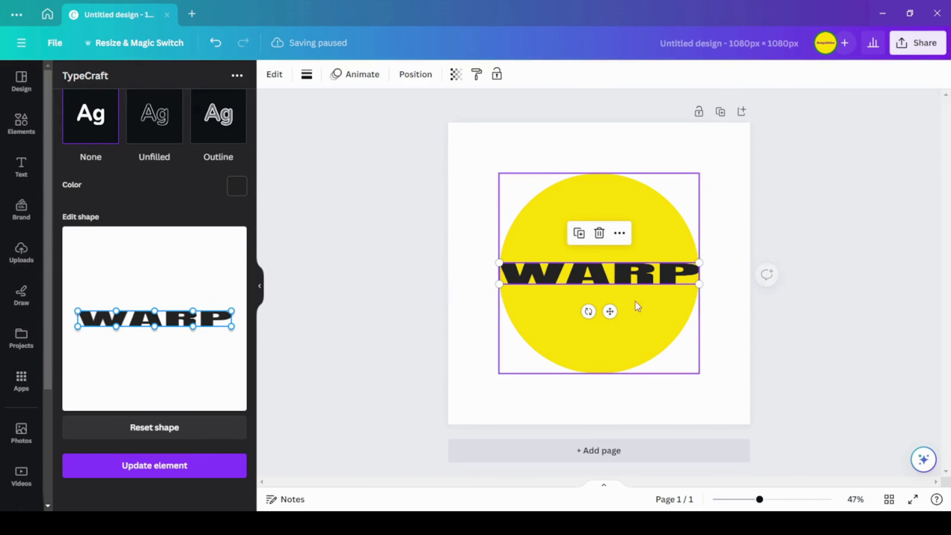
# Bulge the WARP text shape by stretching its top centre point upward and its bottom centre point downward.
pyautogui.moveTo(156, 313); pyautogui.dragTo(154, 264)
pyautogui.moveTo(153, 331); pyautogui.dragTo(151, 395)
pyautogui.moveTo(154, 264); pyautogui.dragTo(152, 246)
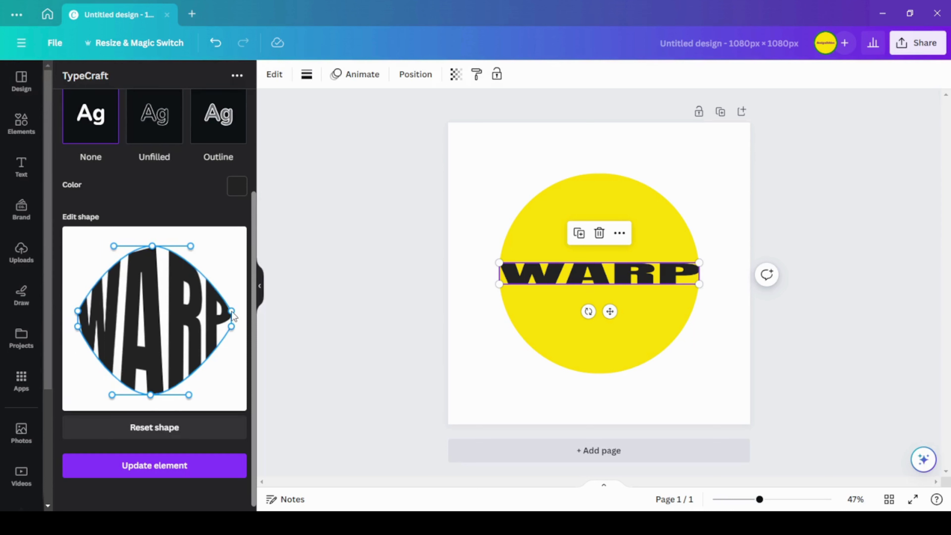
# Round the right half of the WARP shape by spreading its two right corner points and extending the right curve handles outward.
pyautogui.moveTo(232, 311); pyautogui.dragTo(233, 294)
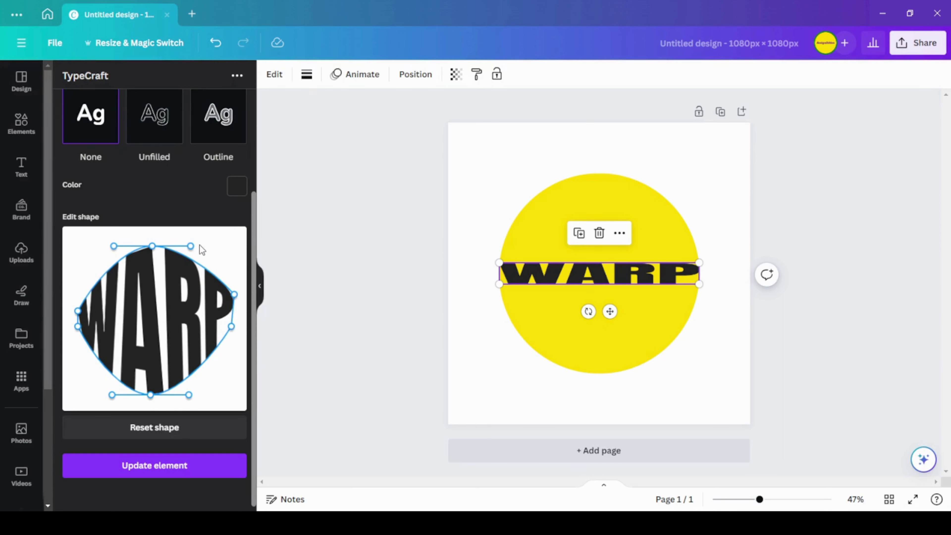
pyautogui.moveTo(191, 246); pyautogui.dragTo(201, 238)
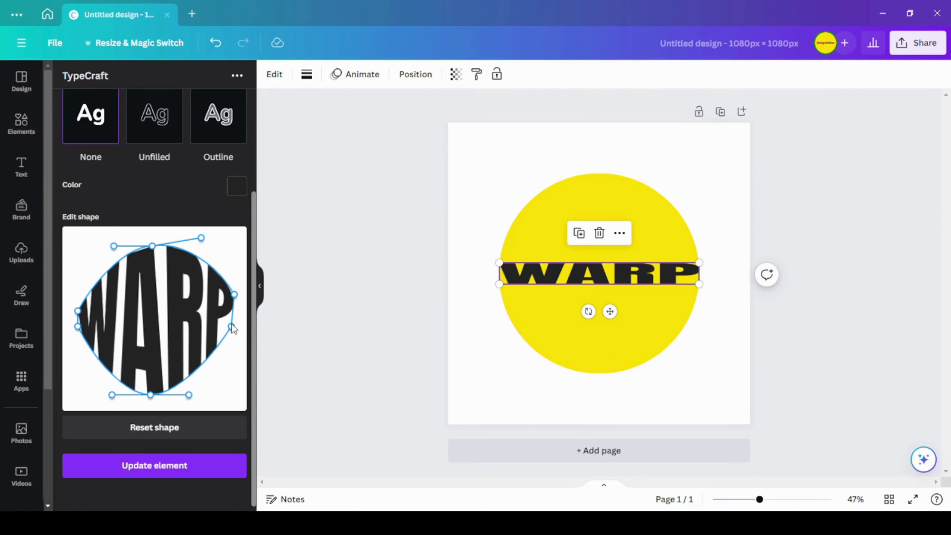
pyautogui.moveTo(231, 326); pyautogui.dragTo(234, 339)
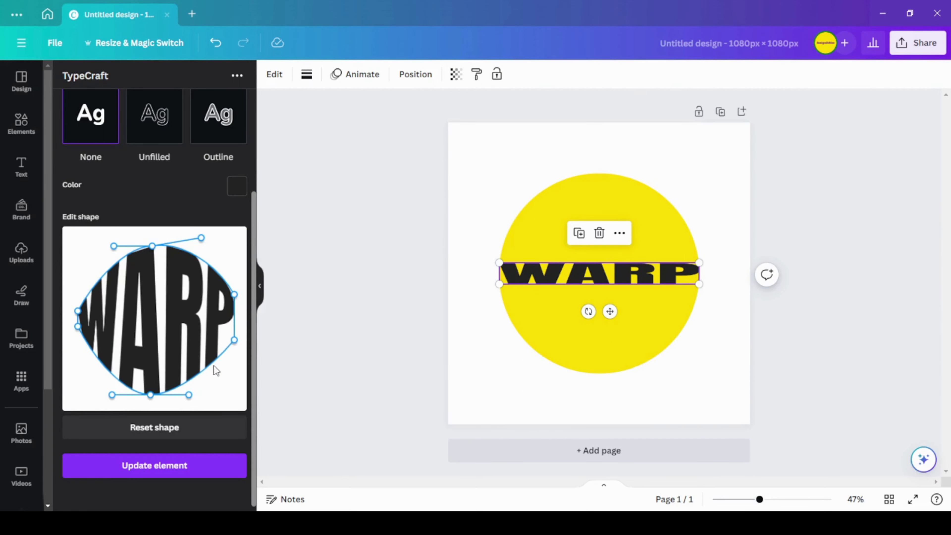
pyautogui.moveTo(189, 396); pyautogui.dragTo(202, 411)
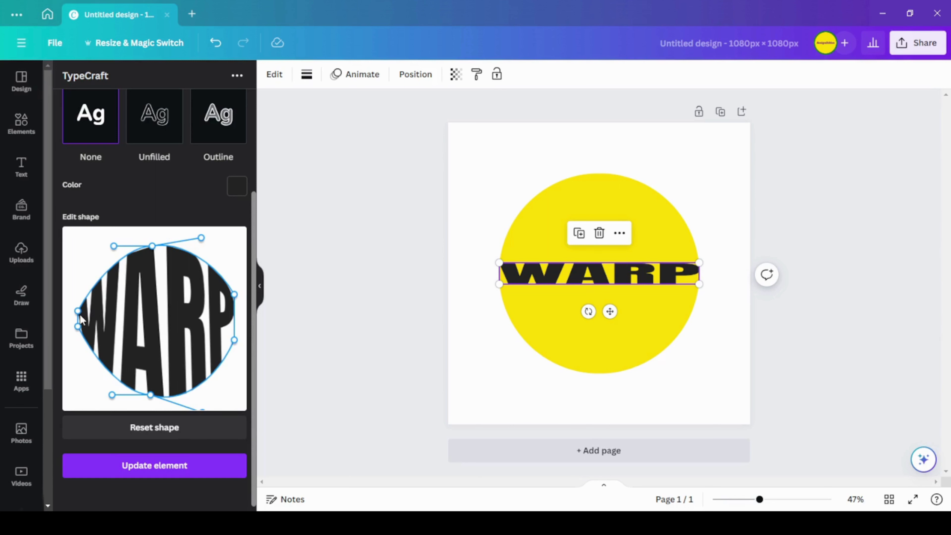
# Round the left half of the WARP shape to match, refine the lower curve, and apply the warp to the design element.
pyautogui.moveTo(77, 314); pyautogui.dragTo(77, 339)
pyautogui.moveTo(112, 395)
pyautogui.mouseDown()
pyautogui.moveTo(103, 421)
pyautogui.moveTo(110, 403)
pyautogui.mouseUp()
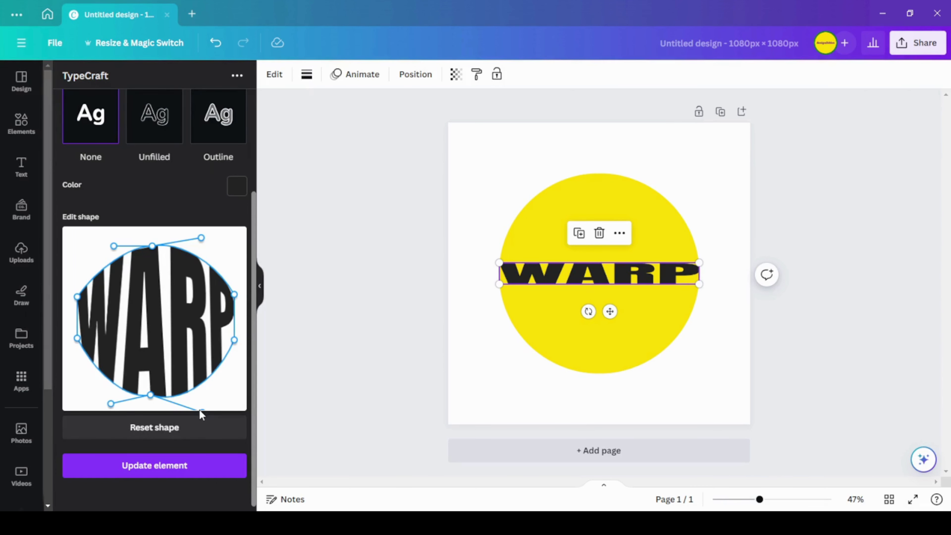
pyautogui.moveTo(201, 410); pyautogui.dragTo(201, 407)
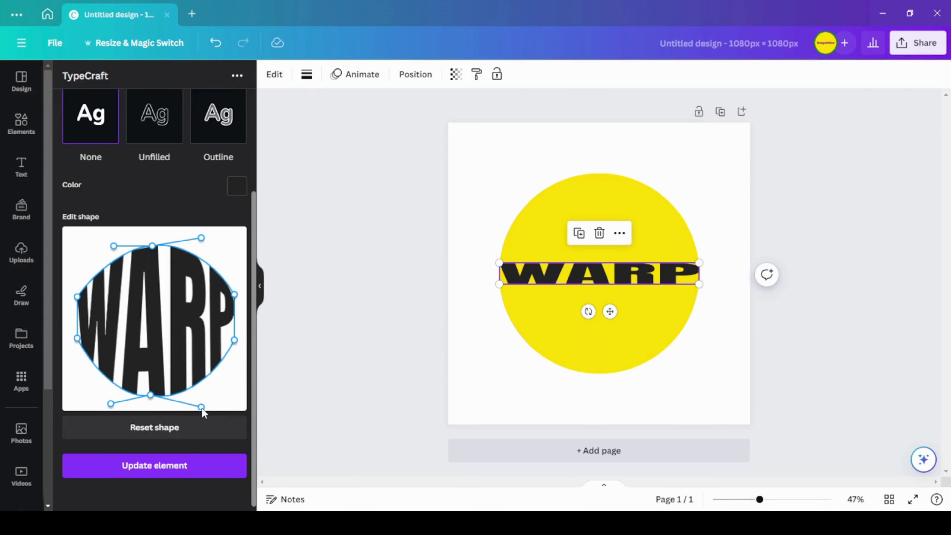
pyautogui.click(183, 469)
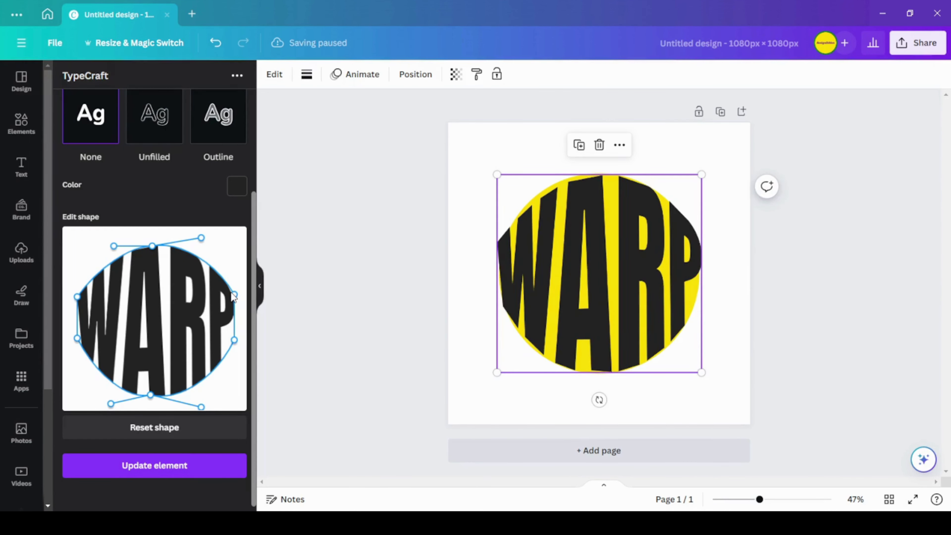
# Pull the WARP shape's right corner points inward, and shrink the updated element slightly over the yellow circle.
pyautogui.moveTo(231, 293); pyautogui.dragTo(229, 291)
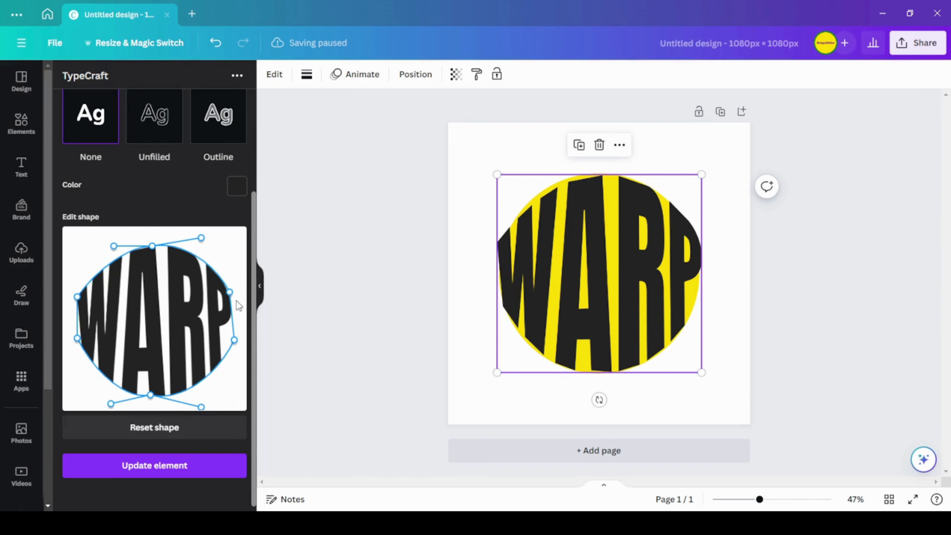
pyautogui.moveTo(235, 339); pyautogui.dragTo(229, 340)
pyautogui.click(127, 464)
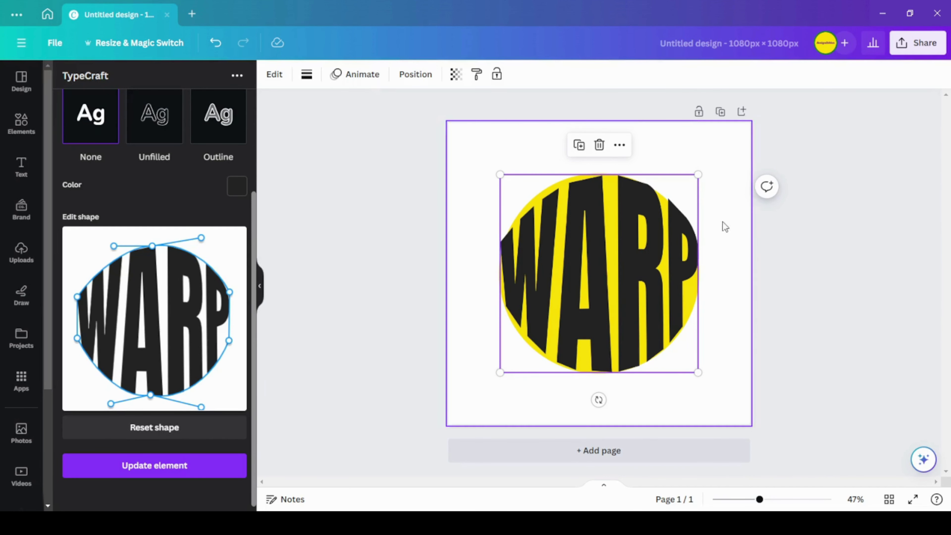
pyautogui.moveTo(697, 174); pyautogui.dragTo(694, 178)
pyautogui.moveTo(542, 222); pyautogui.dragTo(541, 219)
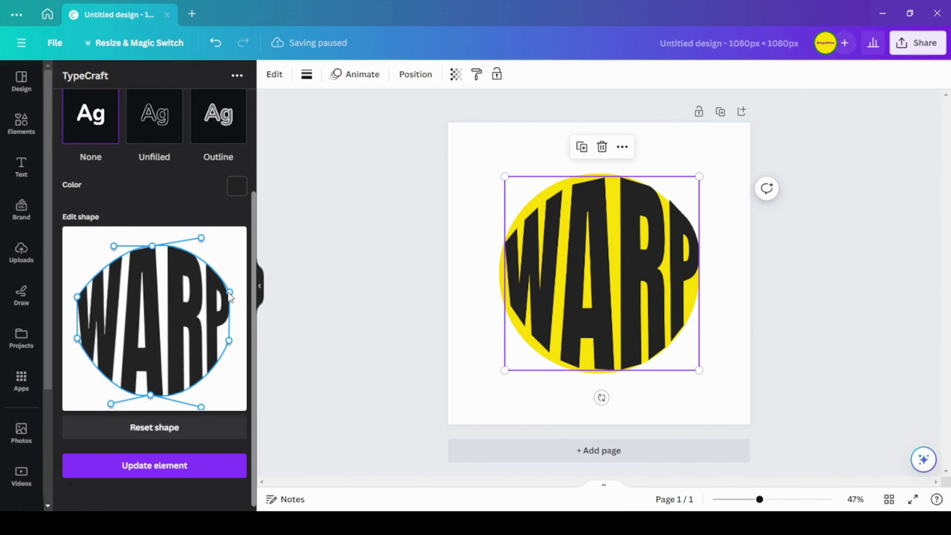
# Narrow the right side of the WARP shape further with flatter right curve handles, and recentre the updated text on the yellow circle.
pyautogui.moveTo(228, 292); pyautogui.dragTo(226, 292)
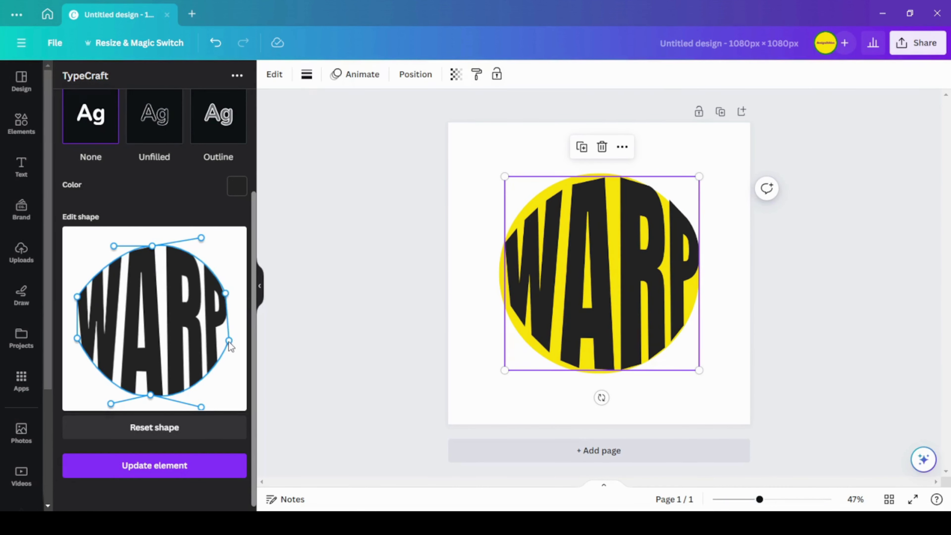
pyautogui.moveTo(229, 341); pyautogui.dragTo(226, 340)
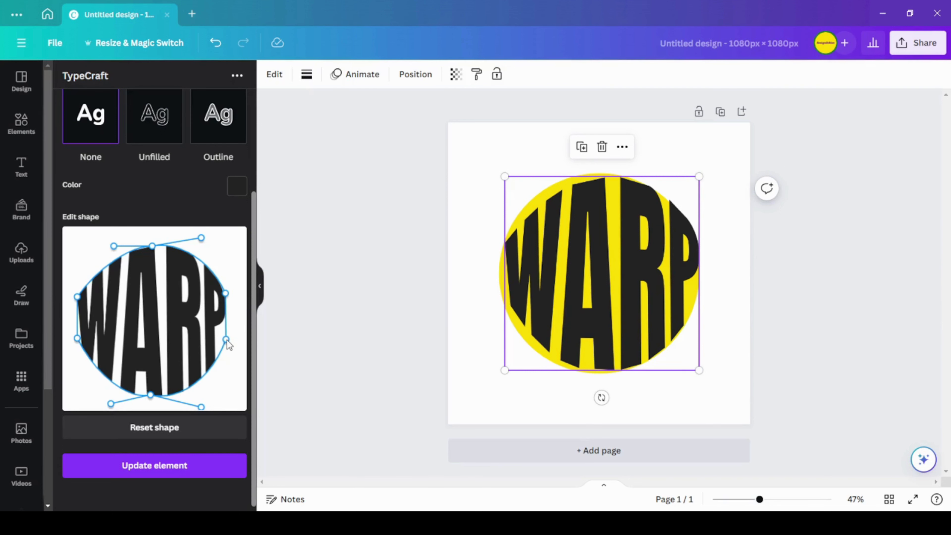
pyautogui.moveTo(202, 237); pyautogui.dragTo(202, 241)
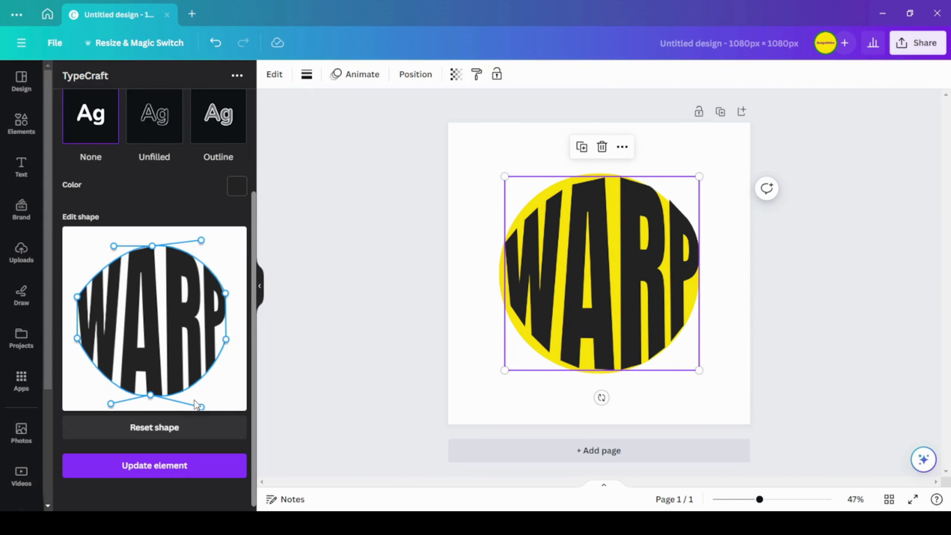
pyautogui.moveTo(201, 407); pyautogui.dragTo(200, 401)
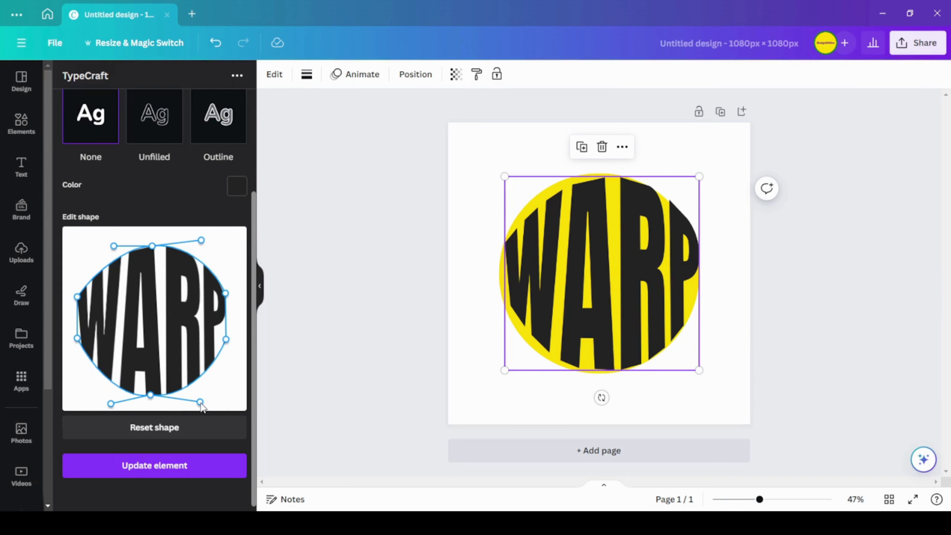
pyautogui.click(181, 466)
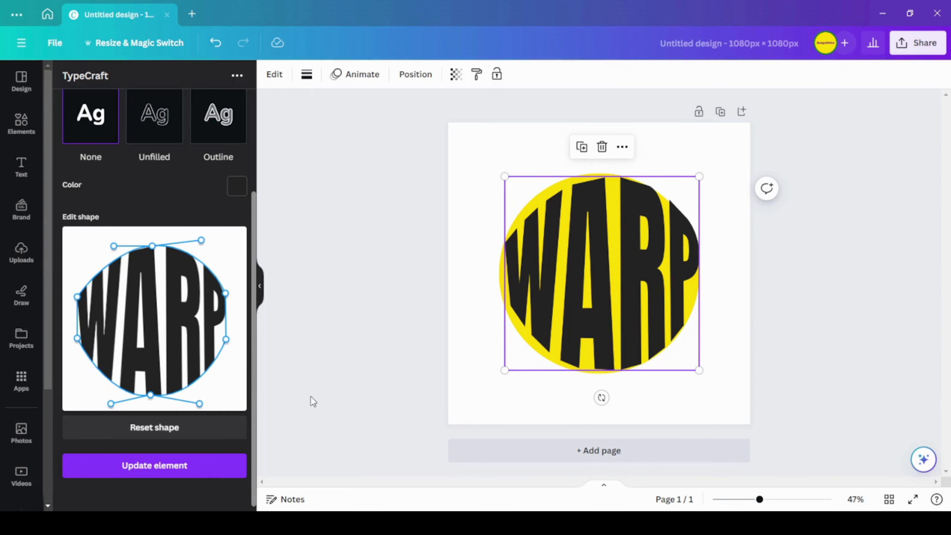
pyautogui.moveTo(553, 316); pyautogui.dragTo(546, 313)
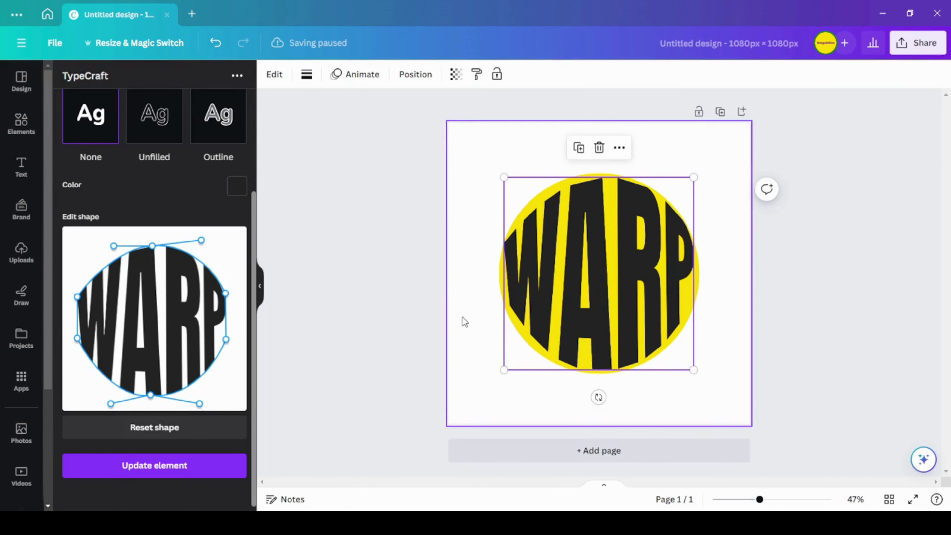
# Move the WARP shape's left corner points inward, fine-tune its curve handles and lower right corner, and update the element.
pyautogui.moveTo(78, 298); pyautogui.dragTo(81, 297)
pyautogui.moveTo(77, 339); pyautogui.dragTo(84, 338)
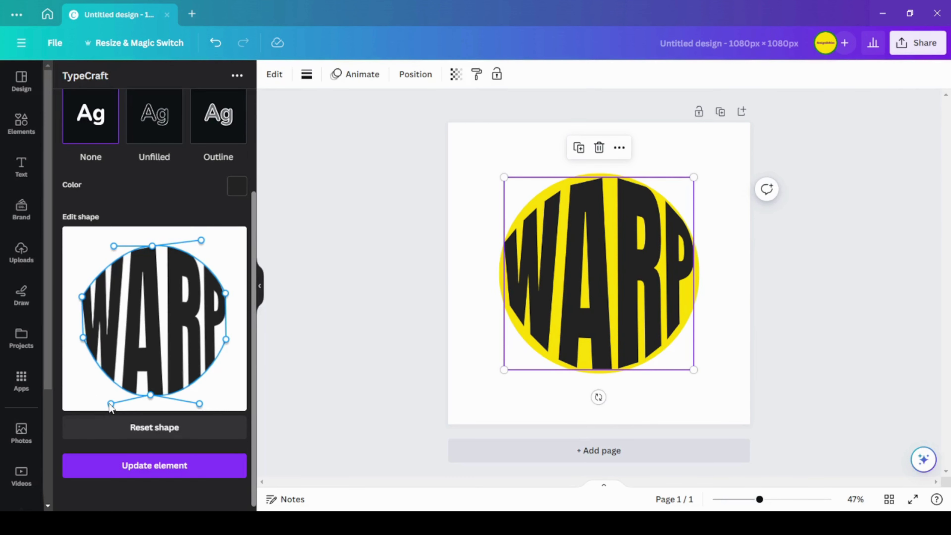
pyautogui.moveTo(111, 403); pyautogui.dragTo(104, 397)
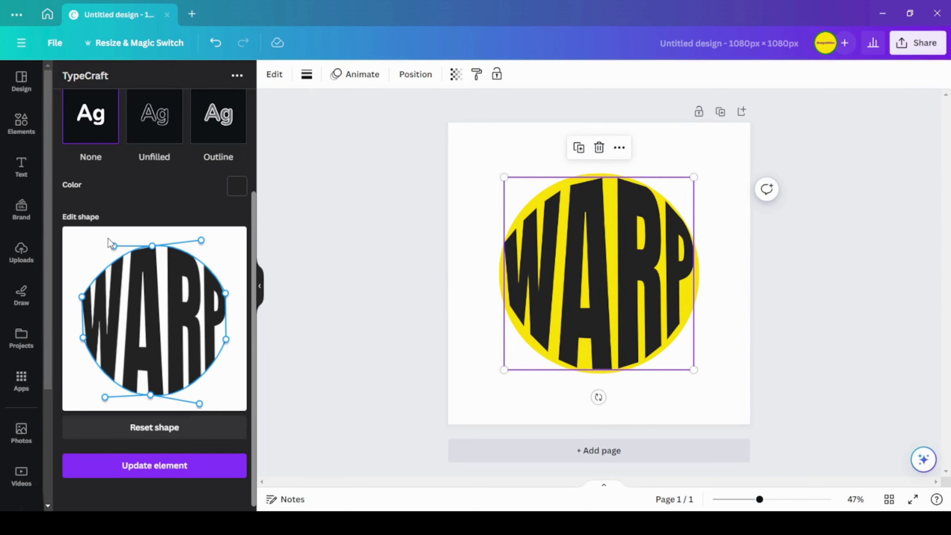
pyautogui.moveTo(111, 246); pyautogui.dragTo(116, 245)
pyautogui.moveTo(201, 240); pyautogui.dragTo(198, 241)
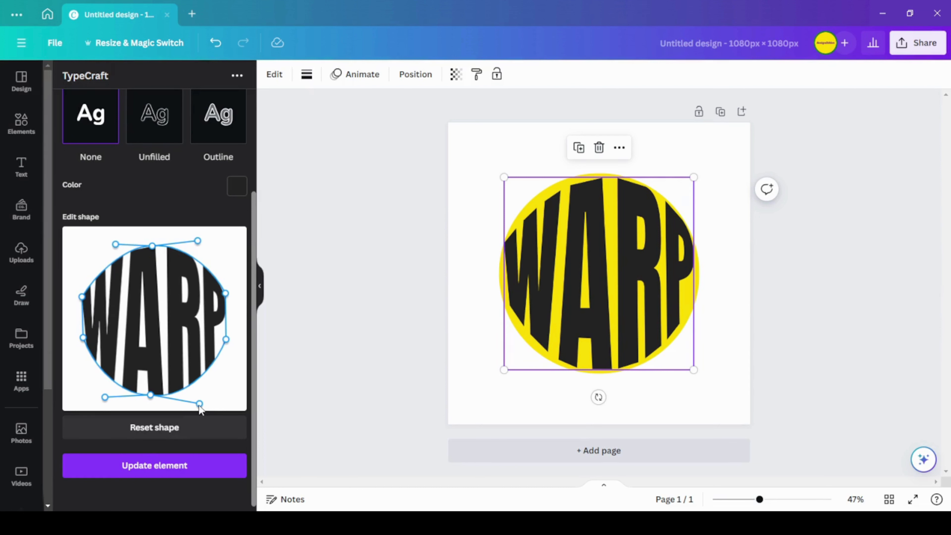
pyautogui.moveTo(199, 405); pyautogui.dragTo(202, 400)
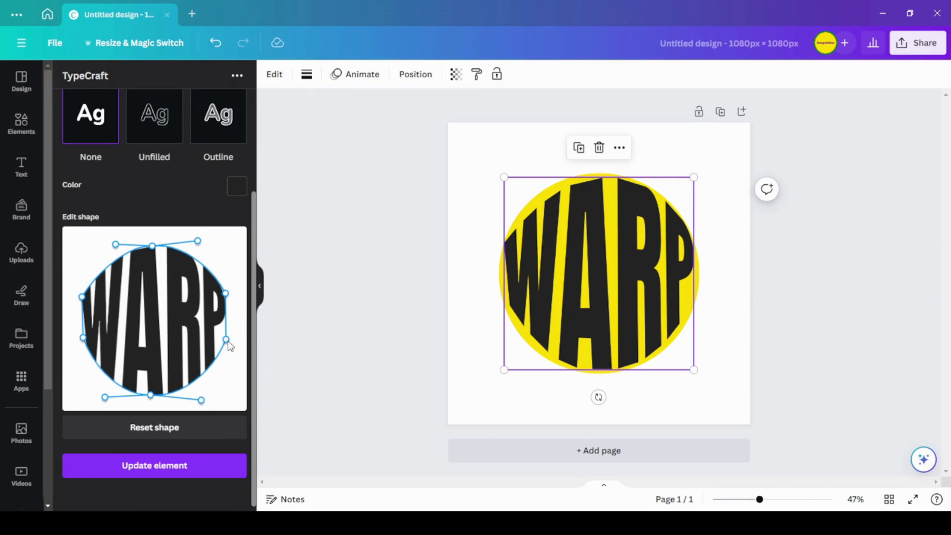
pyautogui.moveTo(228, 341); pyautogui.dragTo(226, 333)
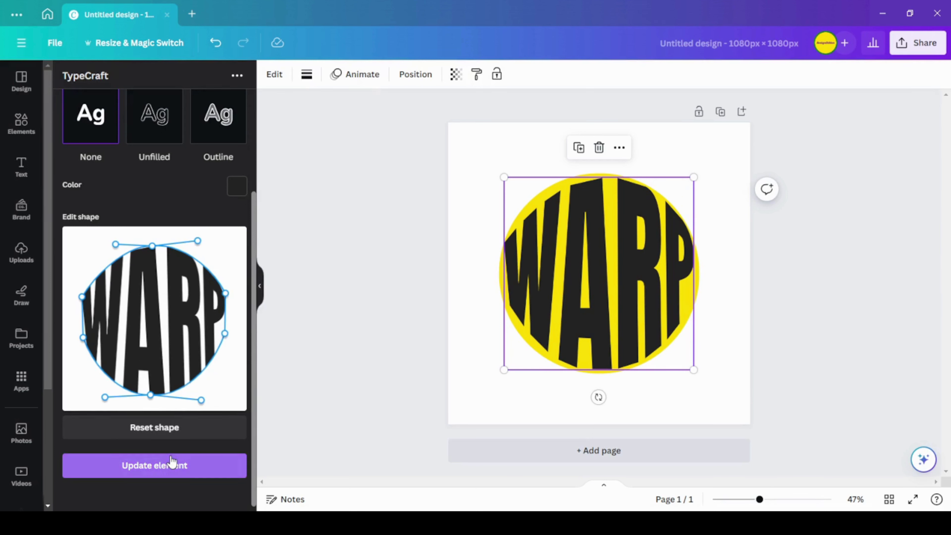
pyautogui.click(172, 464)
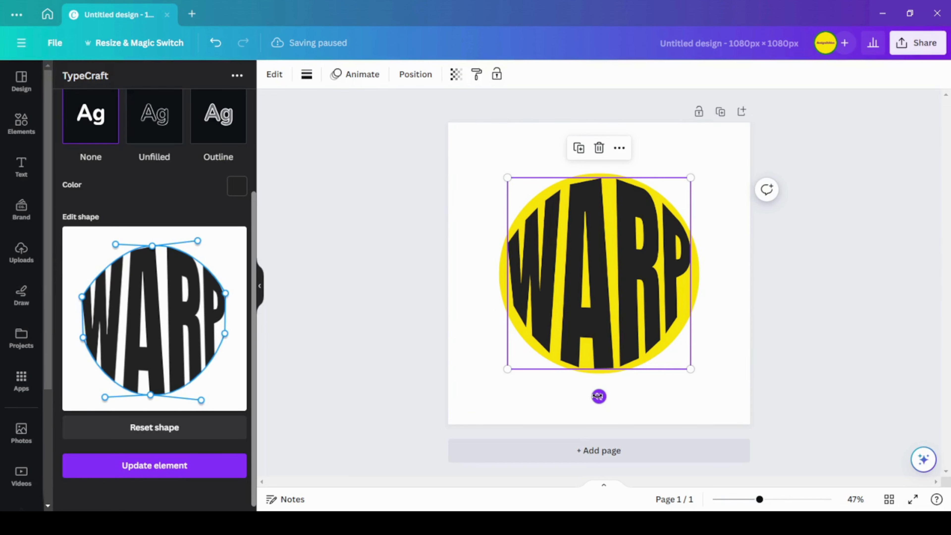
# Fine-tune the WARP text's rotation, enlarge it slightly, centre it upright on the yellow circle, and deselect it.
pyautogui.moveTo(598, 396); pyautogui.dragTo(594, 395)
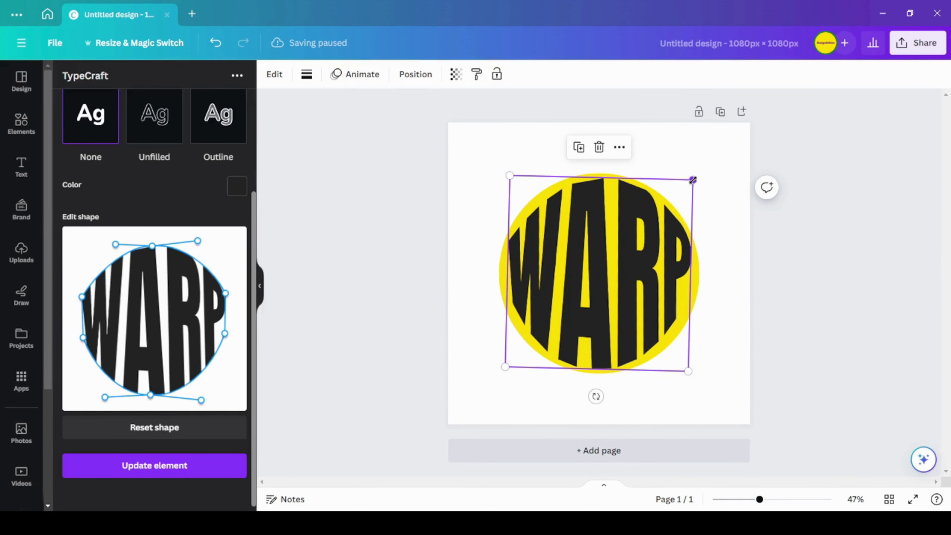
pyautogui.moveTo(692, 180); pyautogui.dragTo(694, 176)
pyautogui.moveTo(611, 214); pyautogui.dragTo(605, 219)
pyautogui.moveTo(590, 397); pyautogui.dragTo(592, 396)
pyautogui.moveTo(556, 313); pyautogui.dragTo(560, 312)
pyautogui.click(746, 376)
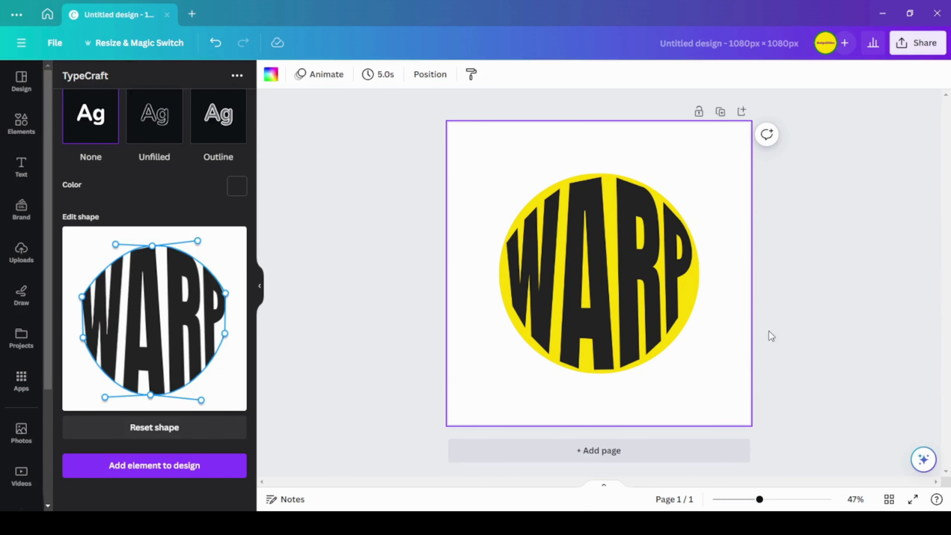
pyautogui.click(765, 333)
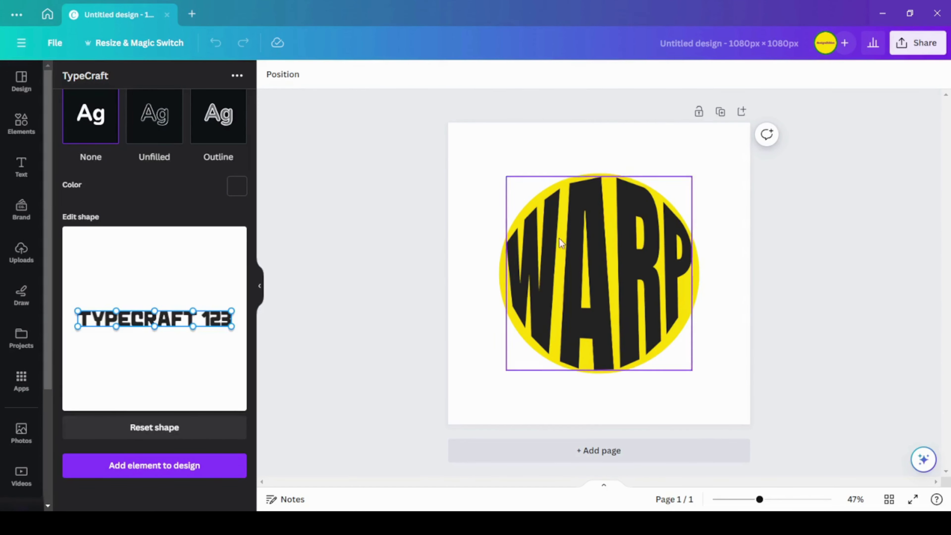
# Download the design as a PNG at size 1 (1,080 × 1,080 px) and dismiss the sharing suggestion.
pyautogui.click(931, 42)
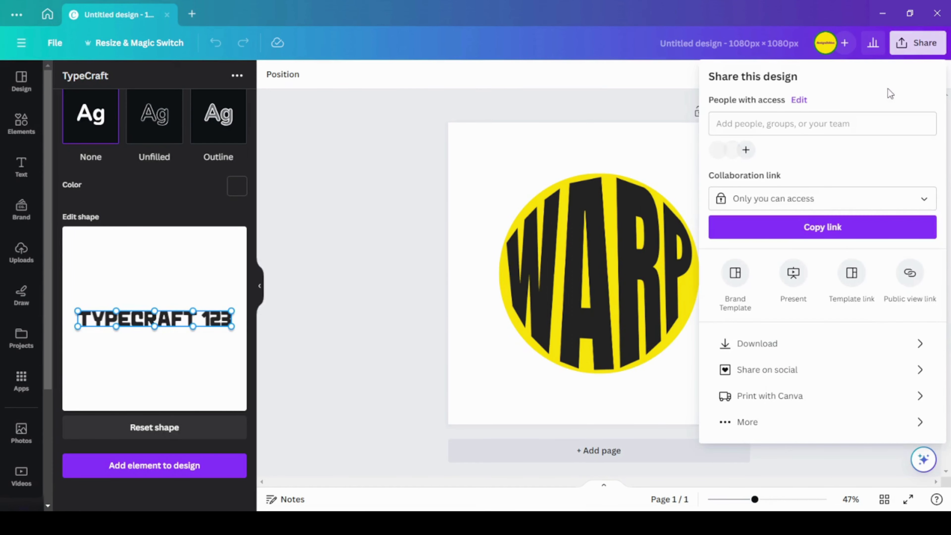
pyautogui.click(728, 341)
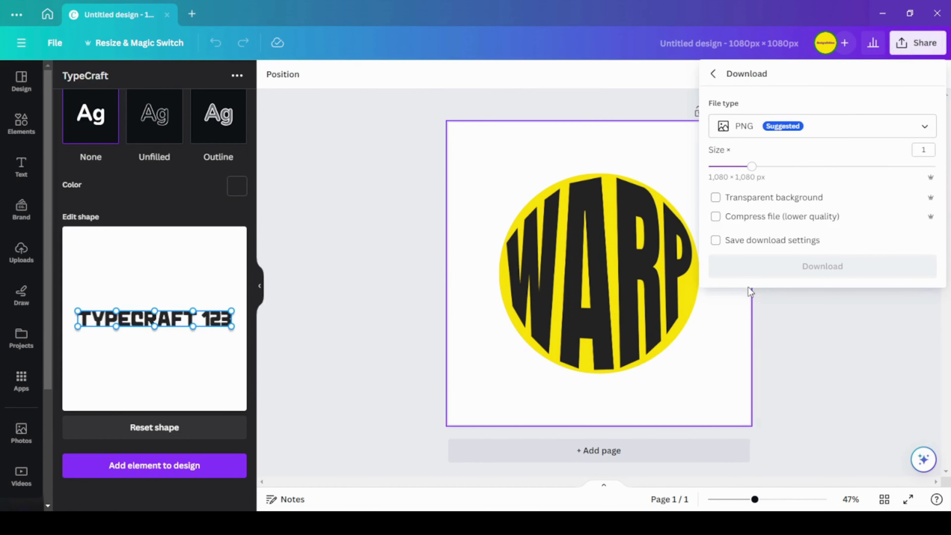
pyautogui.click(785, 270)
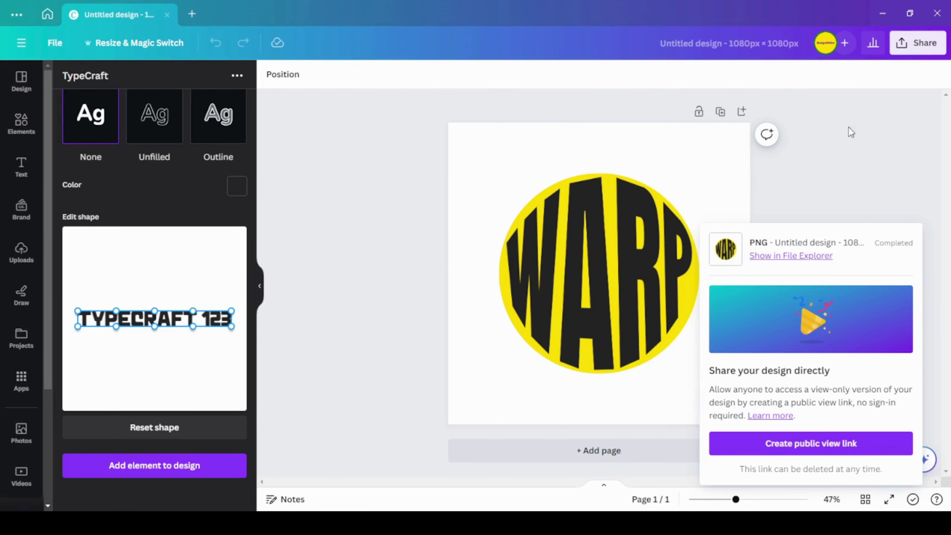
pyautogui.click(876, 158)
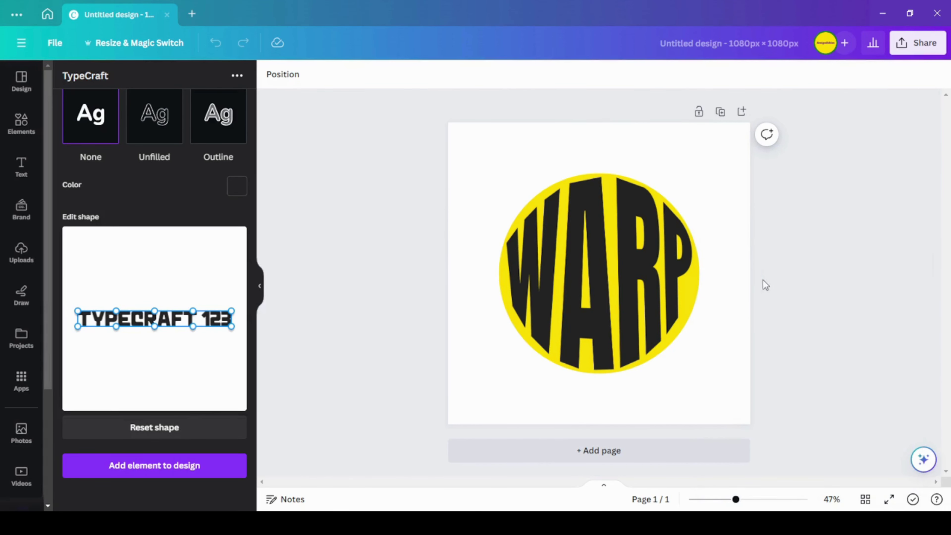